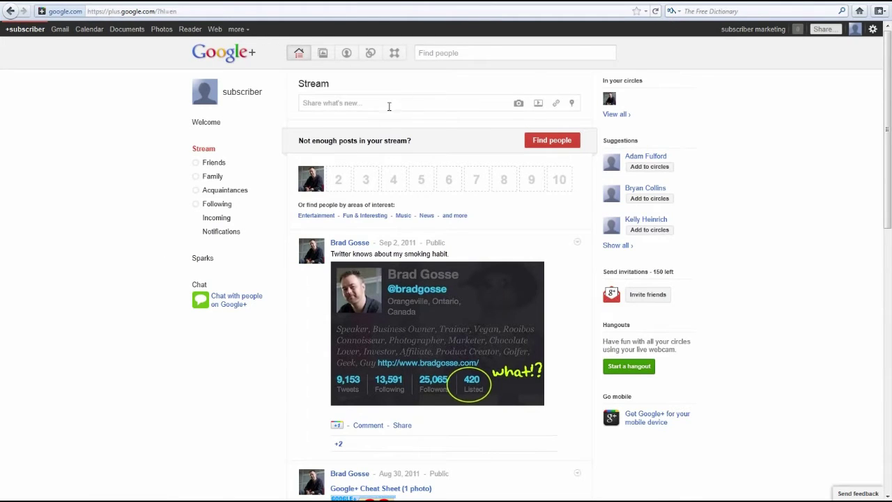
# - Scroll the stream, visit Circles, then return to and reload the stream home page
pyautogui.scroll(-5, 168, 240)
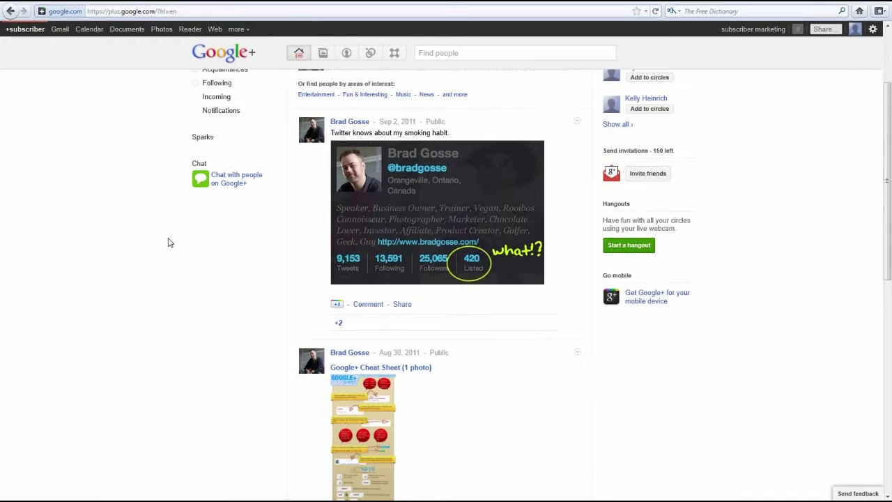
pyautogui.scroll(5, 167, 241)
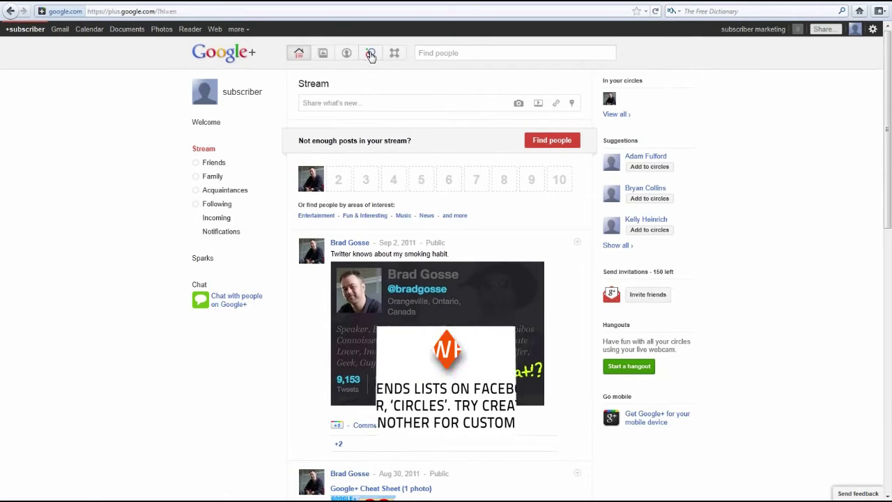
pyautogui.click(370, 53)
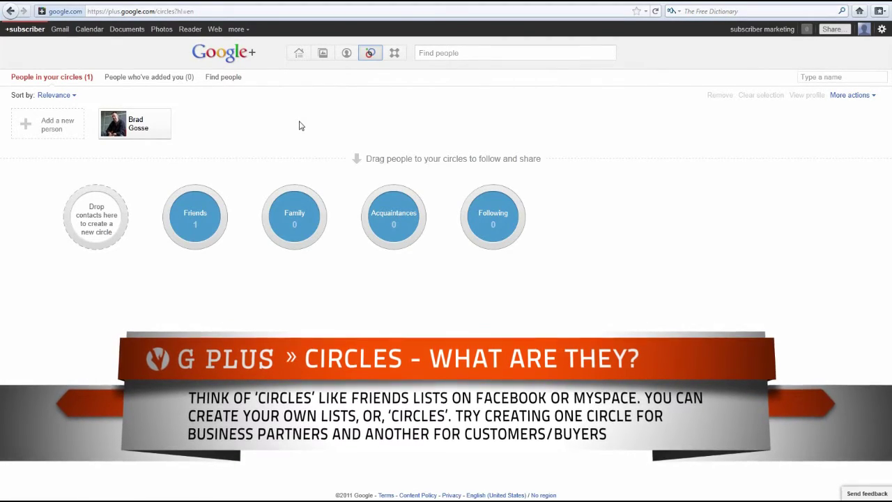
pyautogui.click(299, 52)
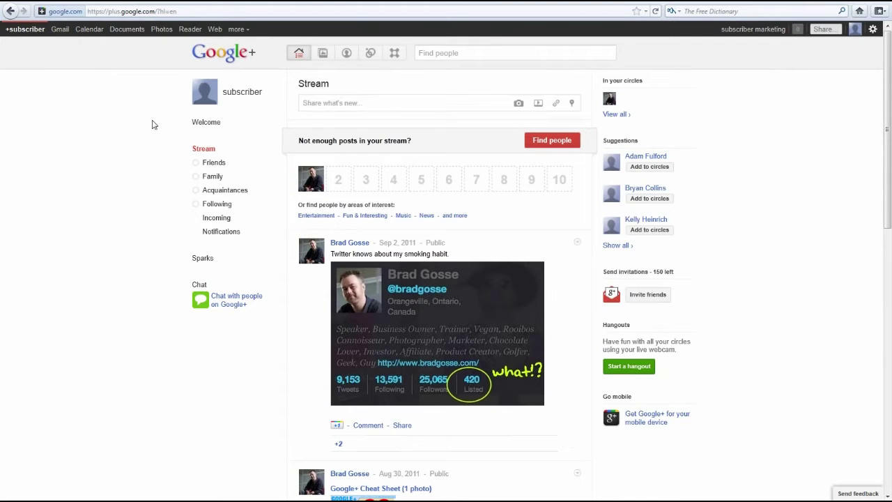
pyautogui.click(298, 56)
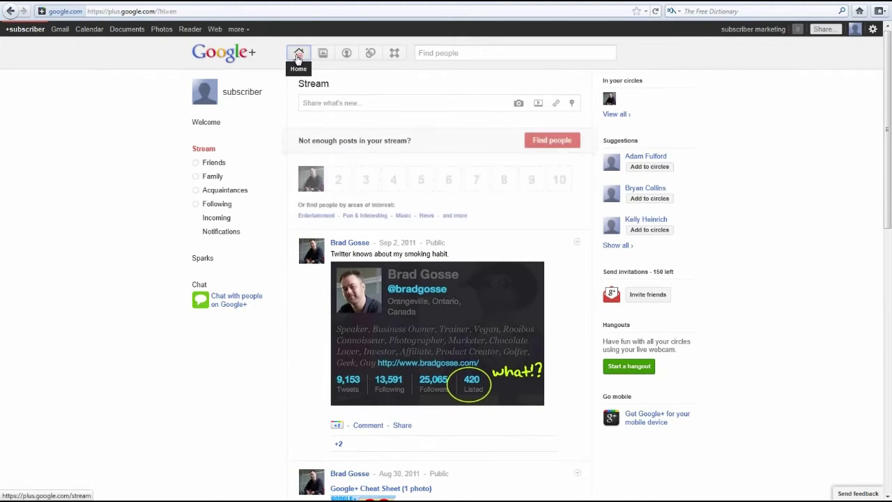
# - On the Circles page, open the contact's profile, then navigate back to Circles
pyautogui.click(372, 56)
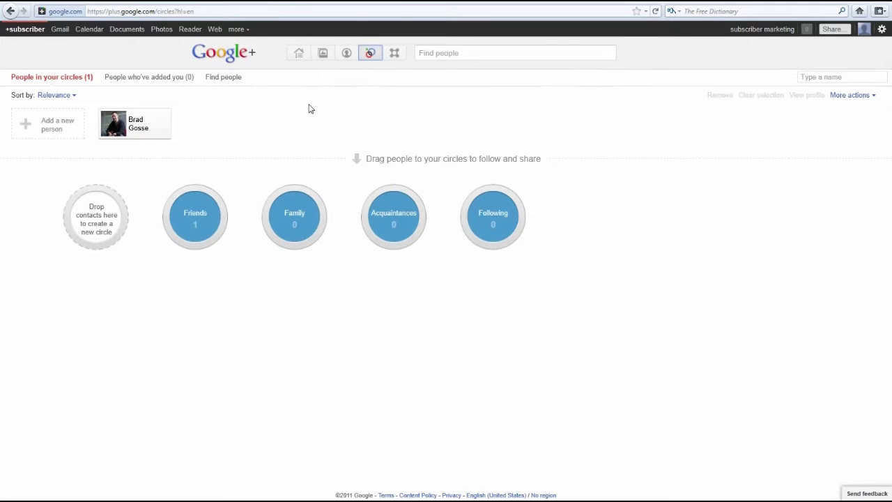
pyautogui.click(135, 127)
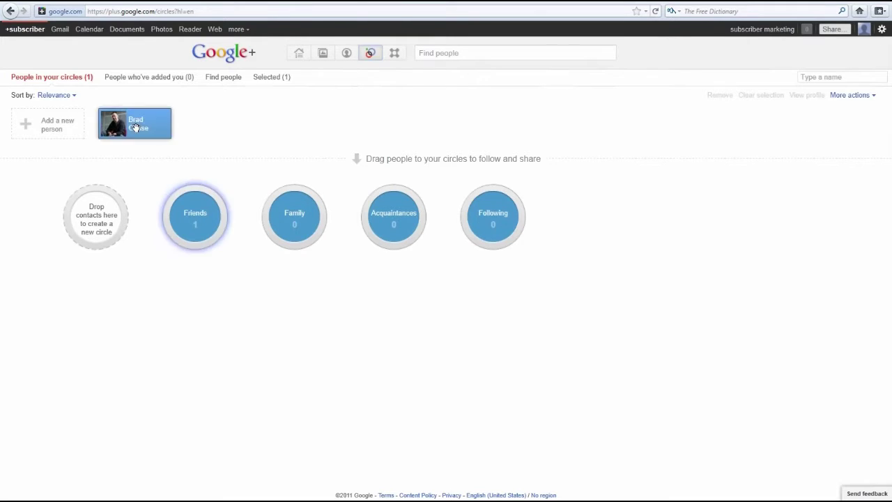
pyautogui.doubleClick(136, 126)
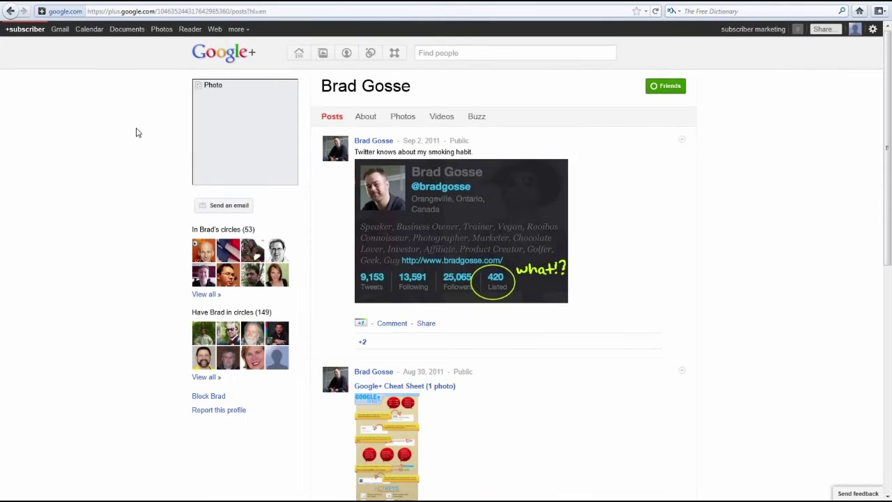
pyautogui.hotkey('alt', 'Left')
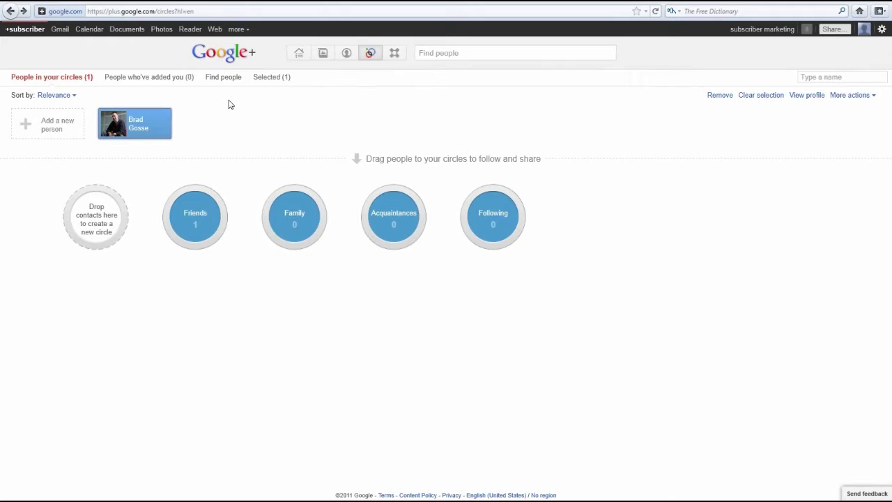
pyautogui.hotkey('alt', 'Right')
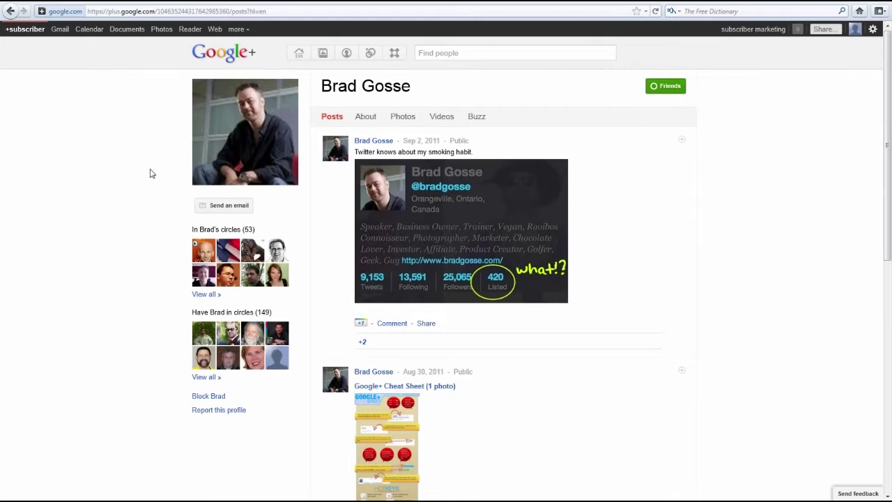
pyautogui.hotkey('alt', 'Left')
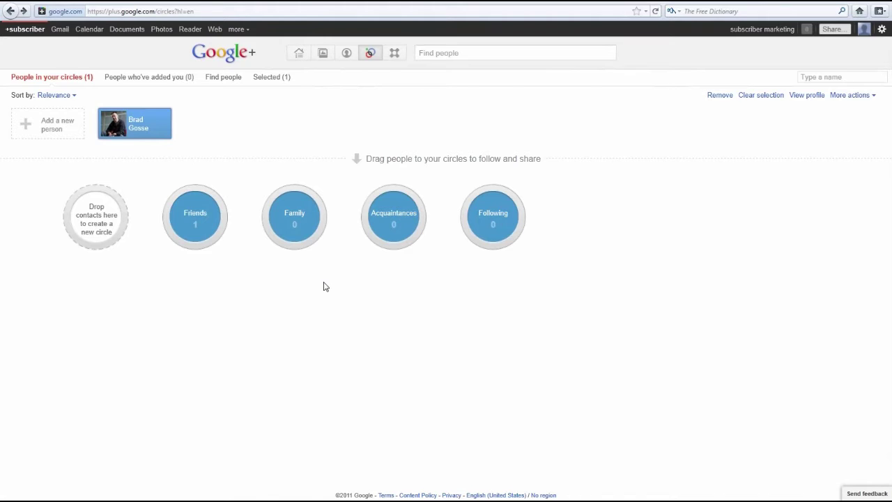
# - Drop the contact into the new-circle area, cancel circle creation, and open his profile
pyautogui.moveTo(143, 121)
pyautogui.mouseDown()
pyautogui.moveTo(251, 222)
pyautogui.moveTo(414, 220)
pyautogui.moveTo(310, 215)
pyautogui.moveTo(124, 115)
pyautogui.moveTo(136, 120)
pyautogui.mouseUp()
pyautogui.moveTo(137, 119); pyautogui.dragTo(94, 213)
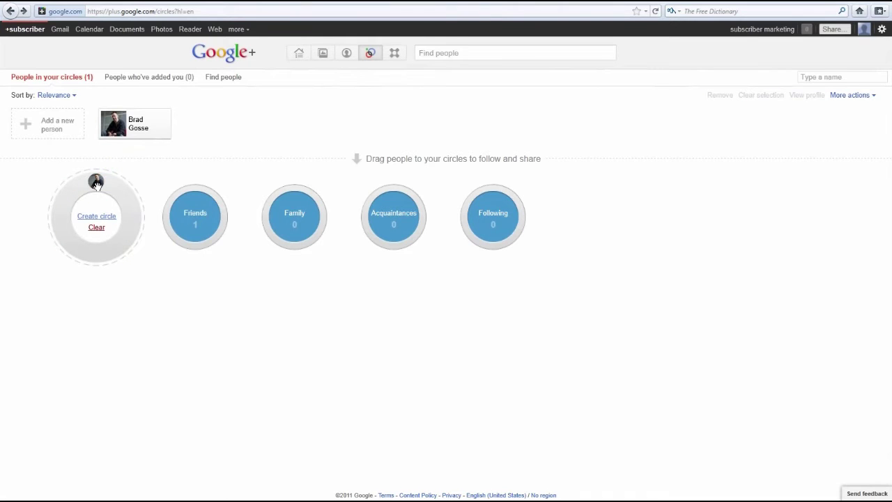
pyautogui.click(99, 217)
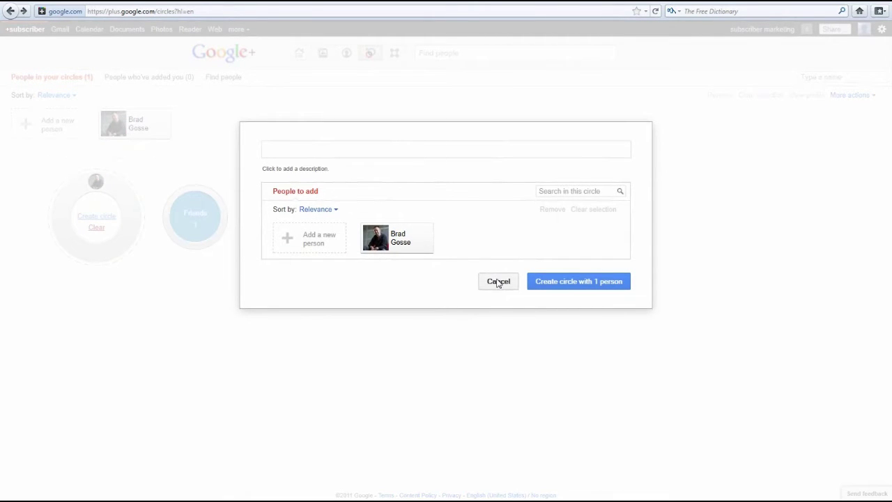
pyautogui.click(498, 282)
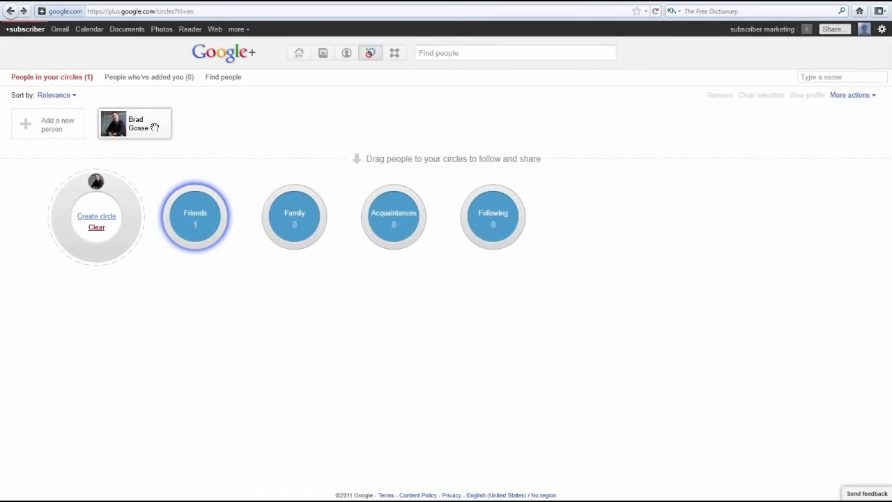
pyautogui.click(141, 120)
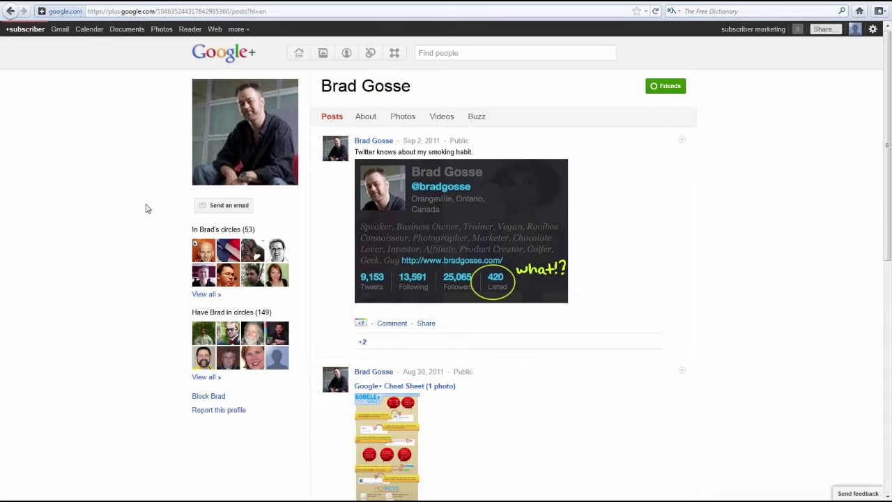
# - Go back to the Circles page, then return to the Stream home page
pyautogui.hotkey('alt', 'Left')
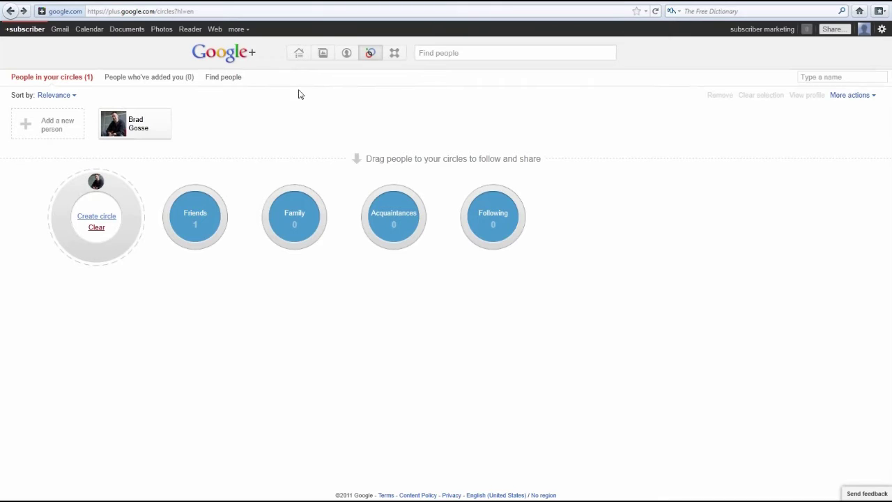
pyautogui.click(298, 54)
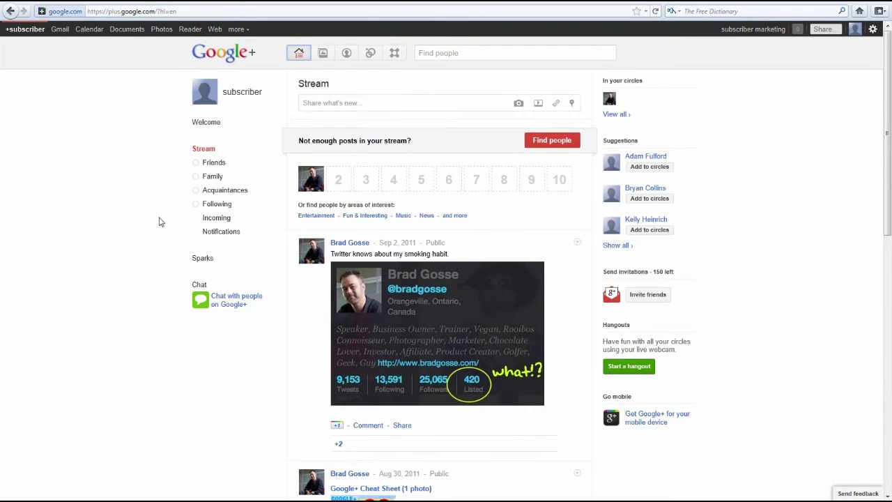
pyautogui.click(298, 53)
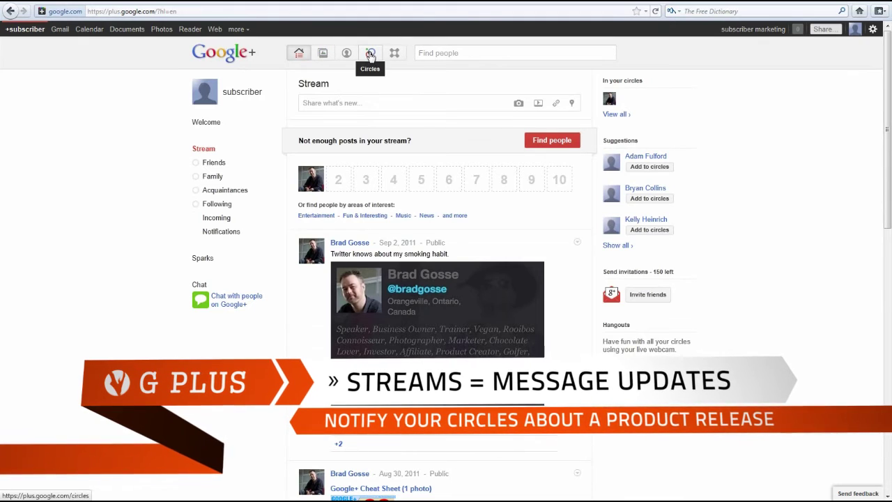
# - Open the new post composer and type 'message'
pyautogui.click(367, 102)
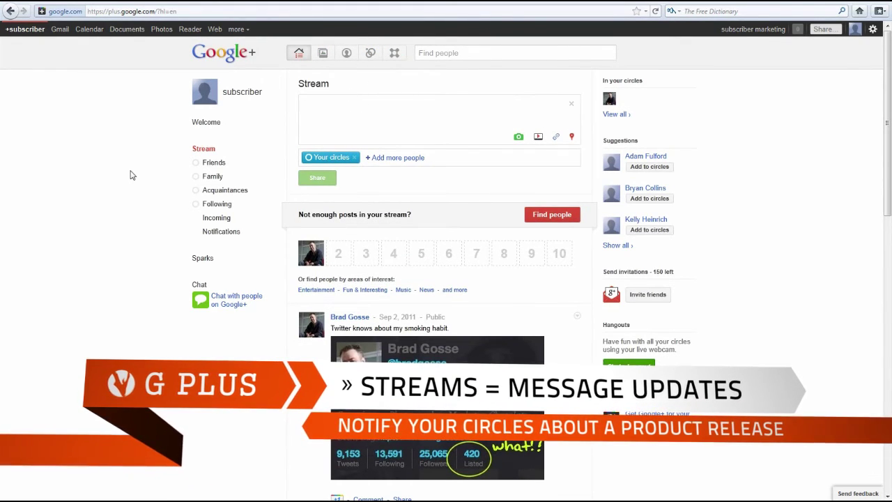
pyautogui.click(572, 104)
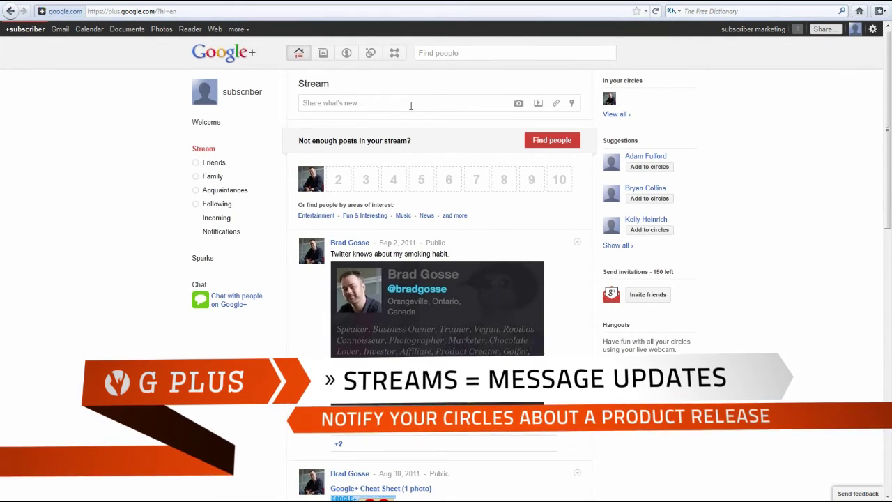
pyautogui.click(411, 105)
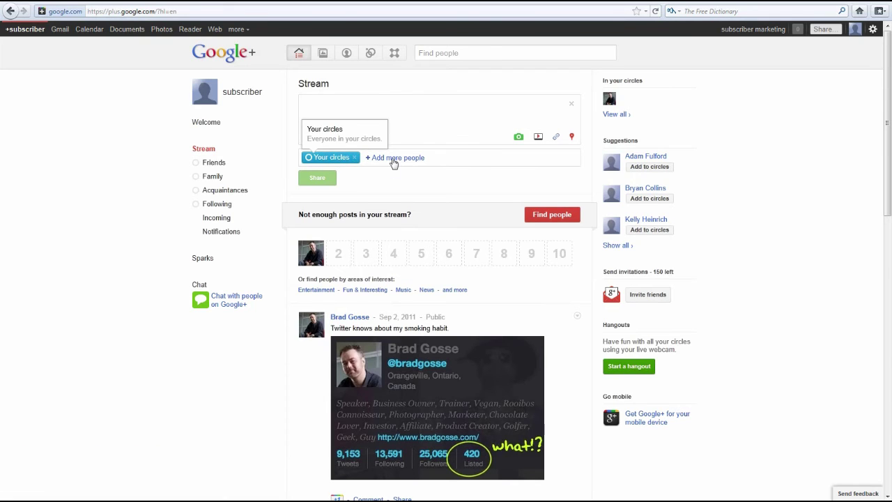
pyautogui.click(394, 158)
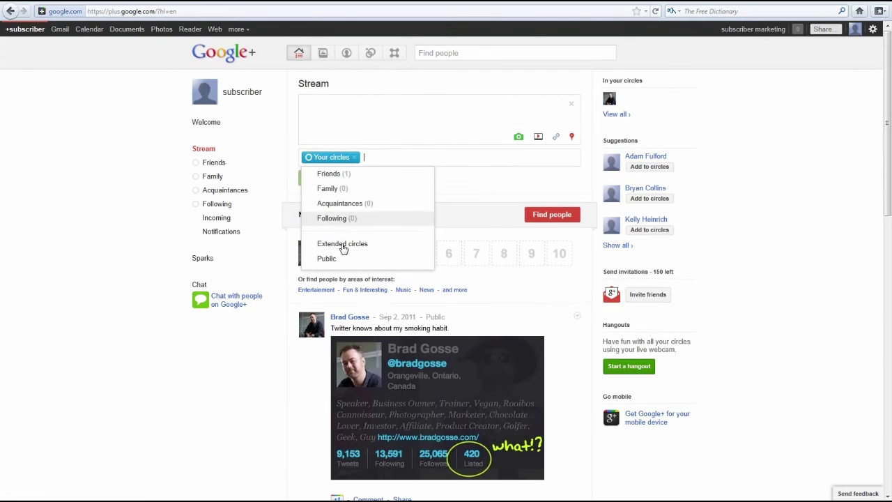
pyautogui.click(164, 185)
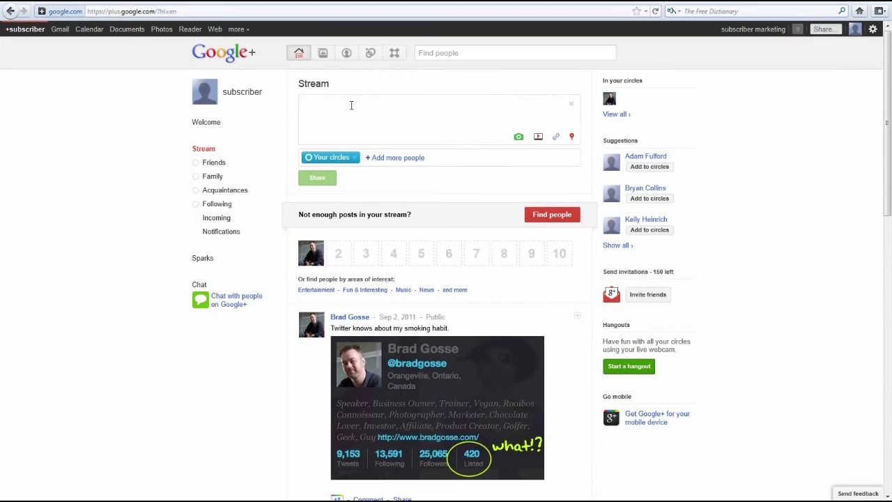
pyautogui.write('message -')
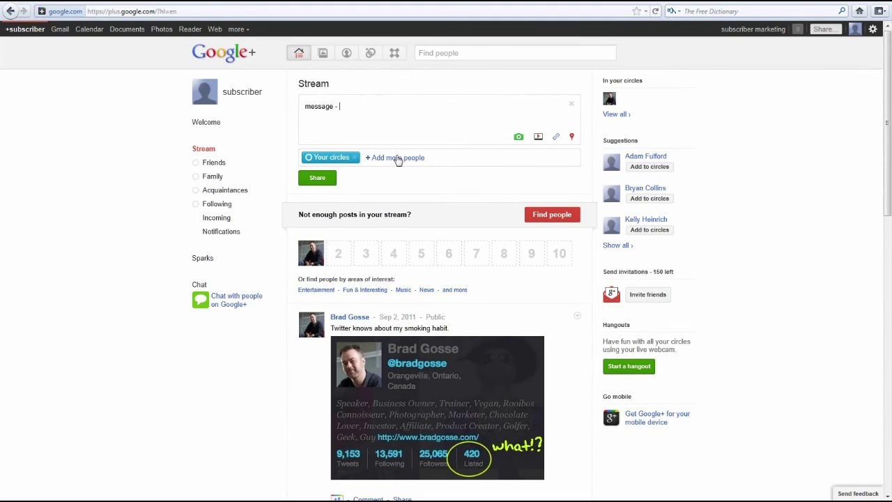
# - Add the Family circle to the recipients and share the post
pyautogui.click(397, 159)
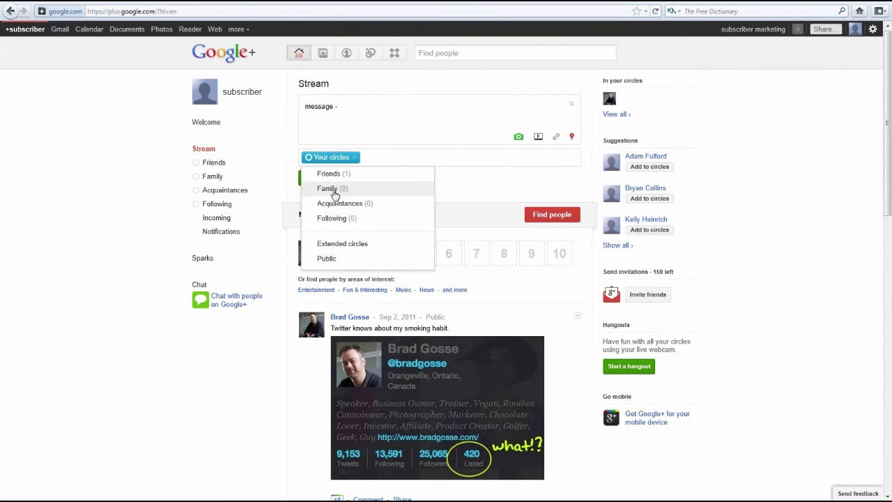
pyautogui.click(334, 190)
pyautogui.click(156, 198)
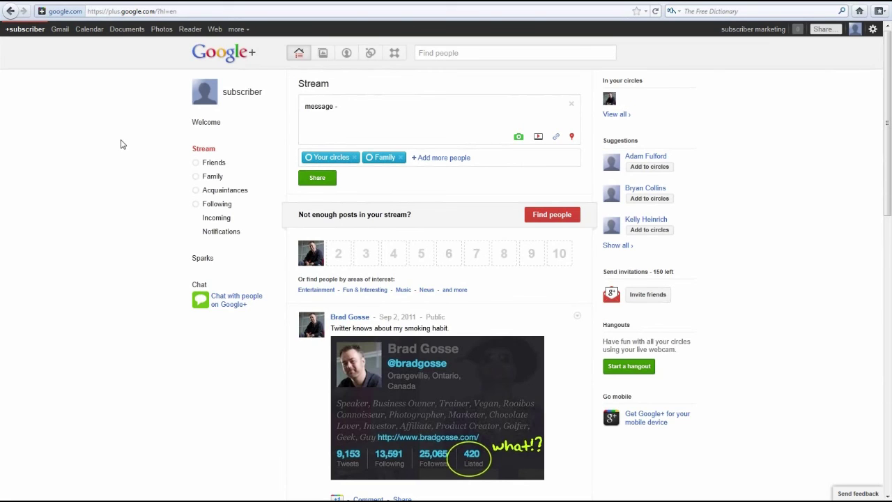
pyautogui.click(319, 179)
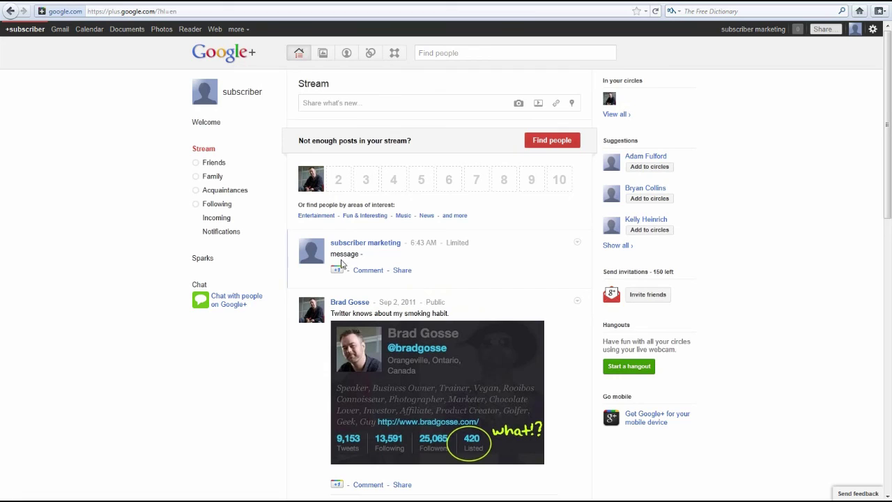
# - Inspect the new post, visit Circles, return home, and open an empty post draft
pyautogui.doubleClick(348, 254)
pyautogui.click(363, 257)
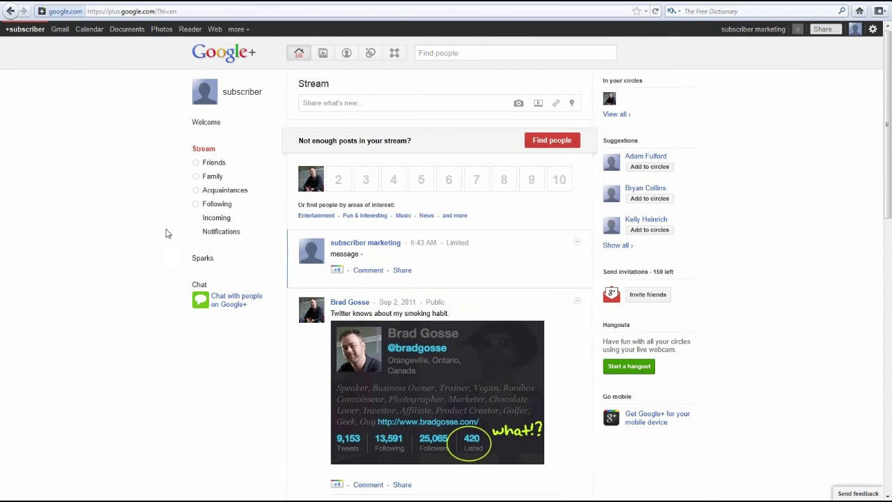
pyautogui.click(370, 53)
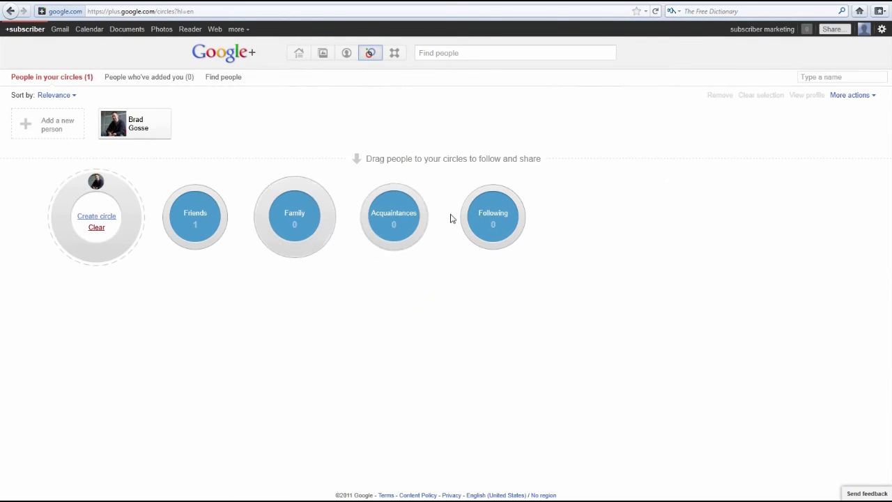
pyautogui.click(299, 53)
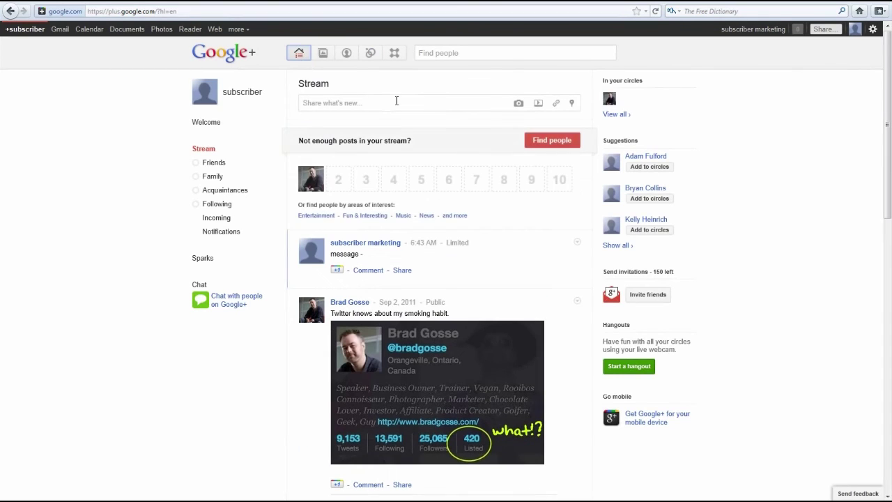
pyautogui.click(397, 101)
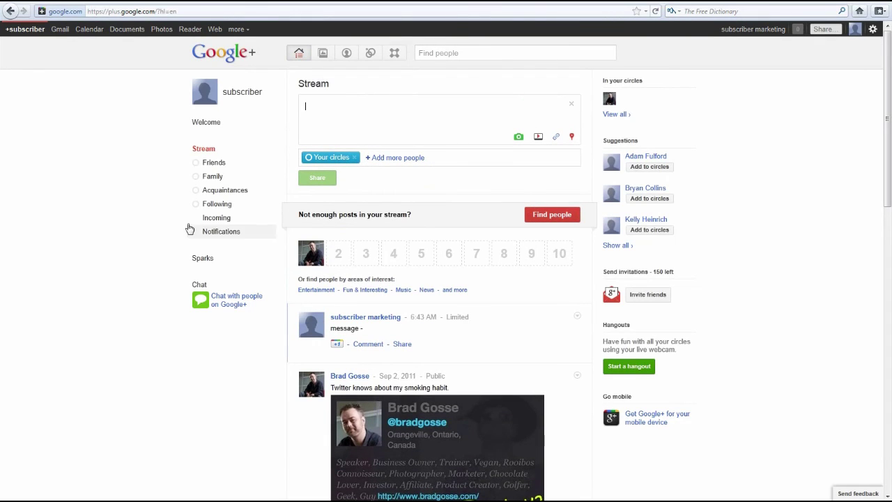